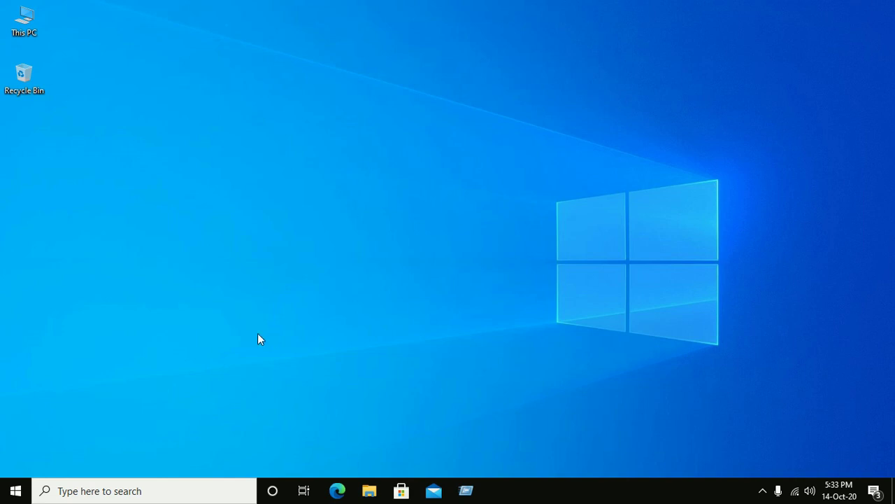
# Open Windows Search from the taskbar search box
pyautogui.click(150, 483)
# Search 'device', launch Device Manager, and select the Realtek PCIe FE Family Controller under Network adapters
pyautogui.write('de')
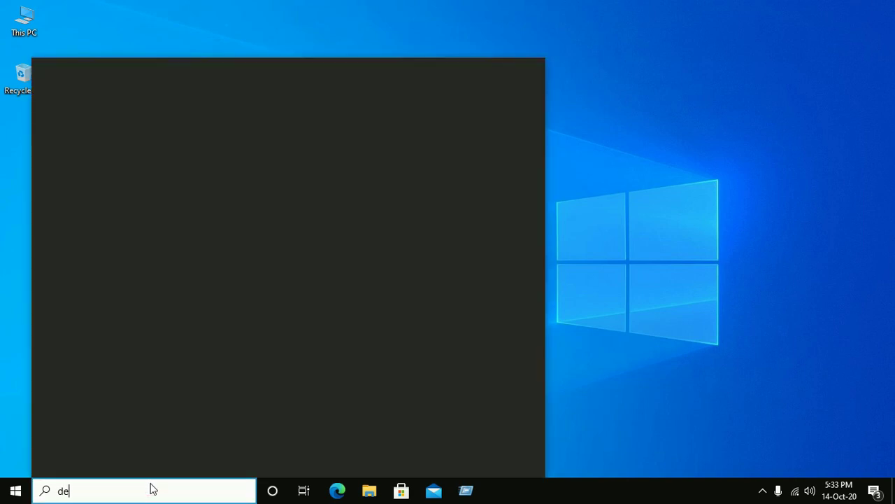
pyautogui.write('vice')
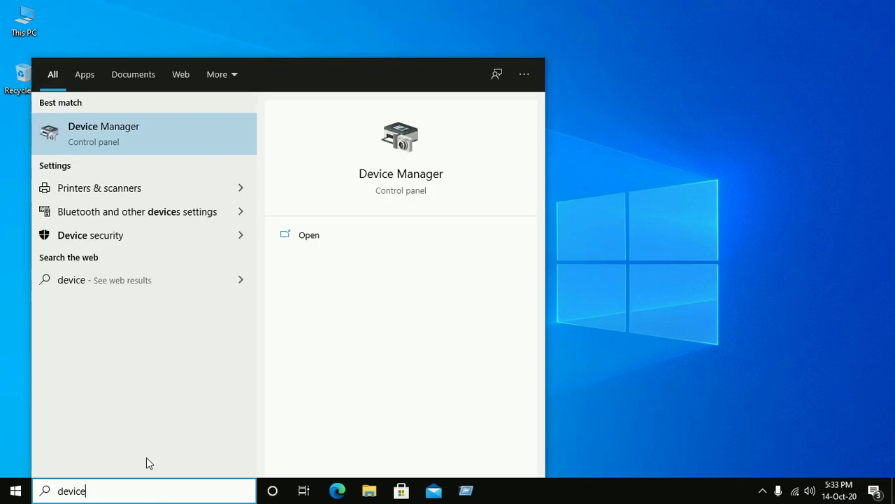
pyautogui.click(128, 137)
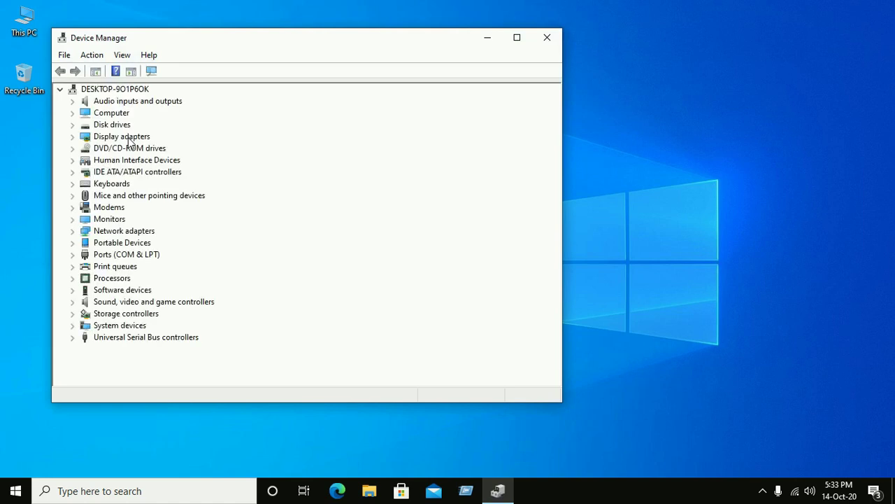
pyautogui.click(73, 231)
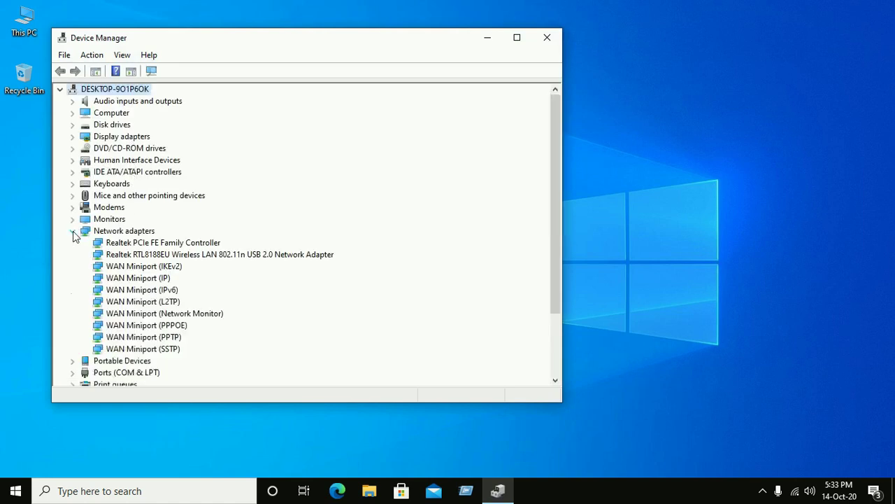
pyautogui.click(159, 243)
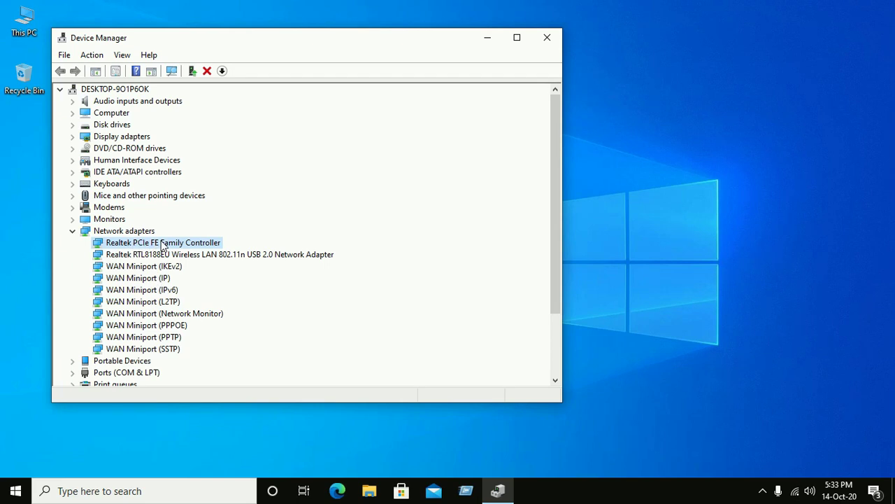
# Set the Realtek adapter's Large Send Offload v2 (IPv4) advanced property to Disabled
pyautogui.rightClick(161, 244)
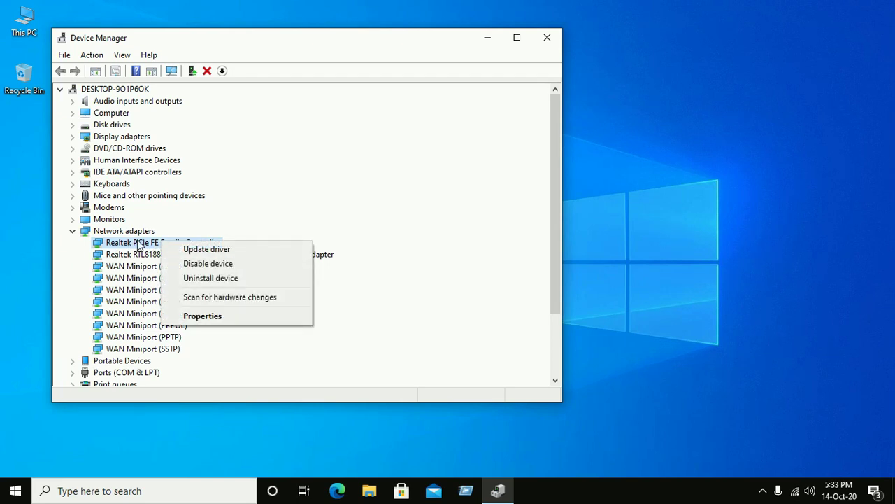
pyautogui.click(138, 243)
pyautogui.rightClick(137, 243)
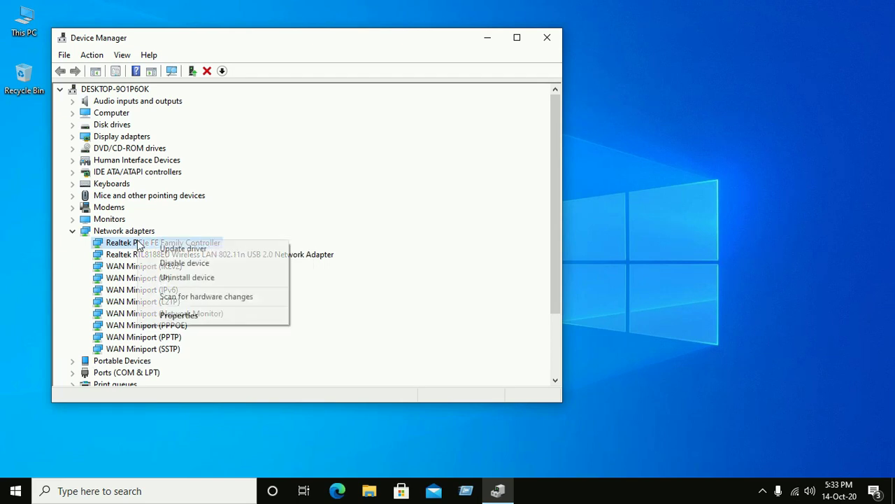
pyautogui.click(187, 315)
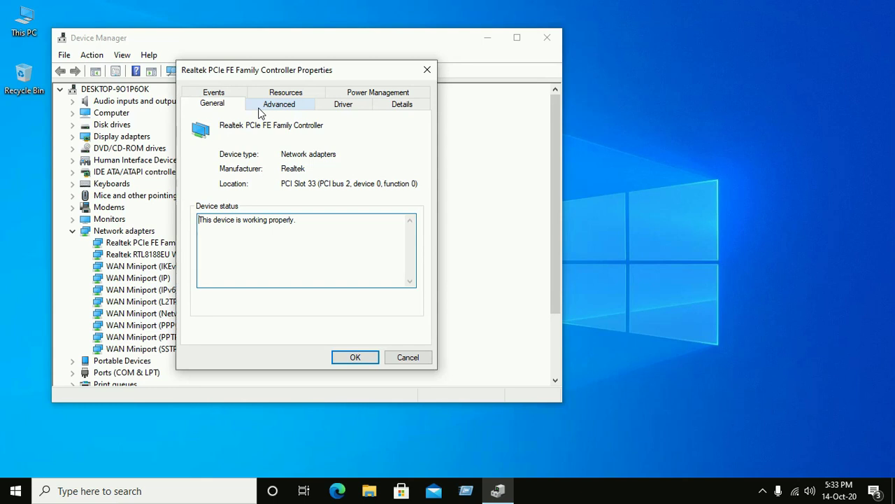
pyautogui.click(263, 110)
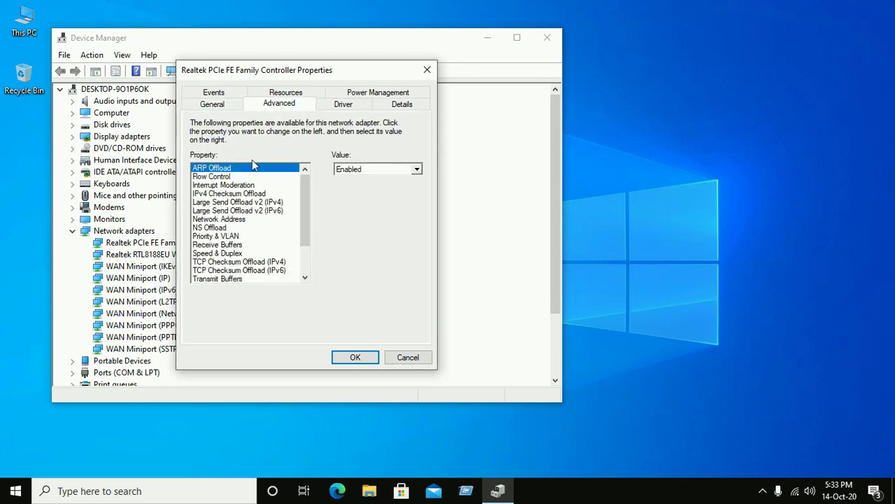
pyautogui.click(215, 203)
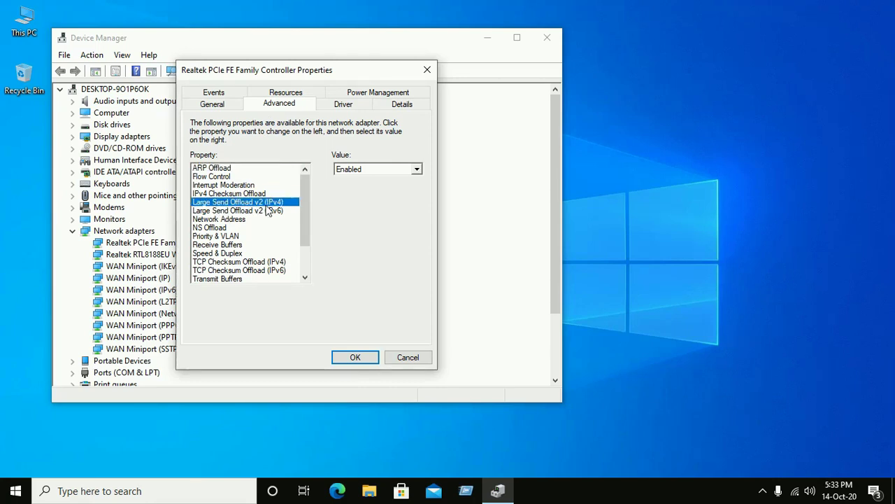
pyautogui.click(407, 168)
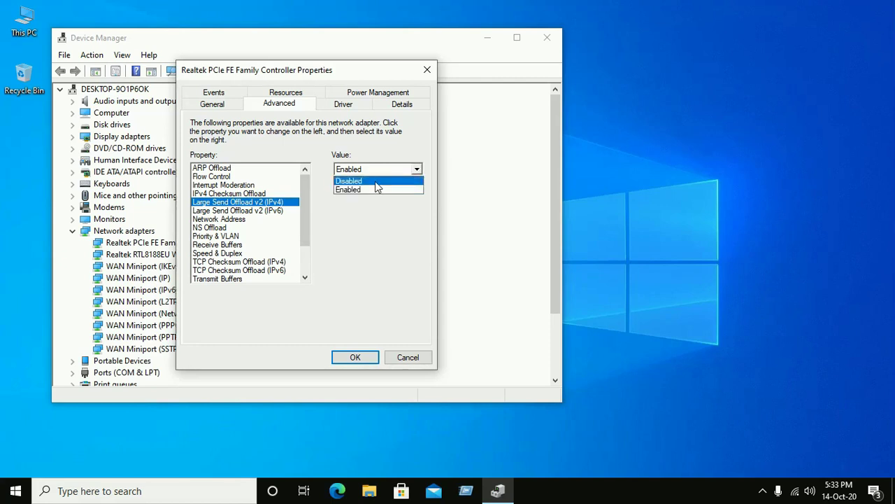
pyautogui.click(376, 182)
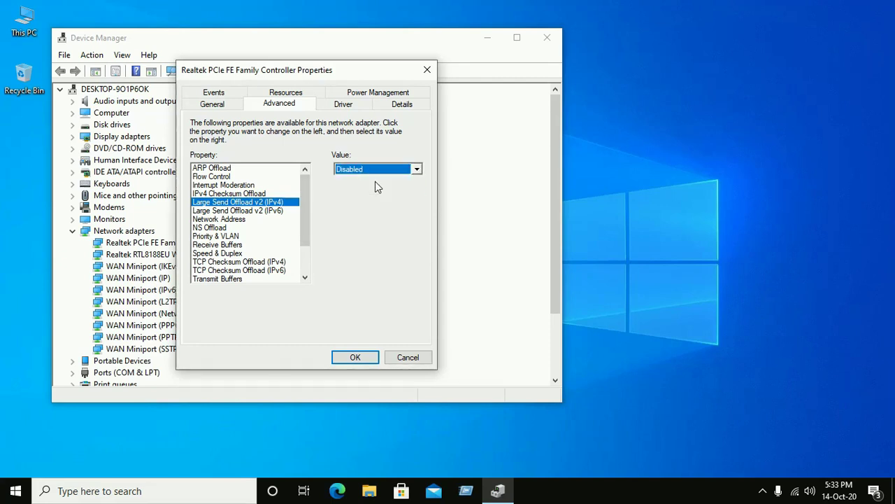
pyautogui.click(356, 359)
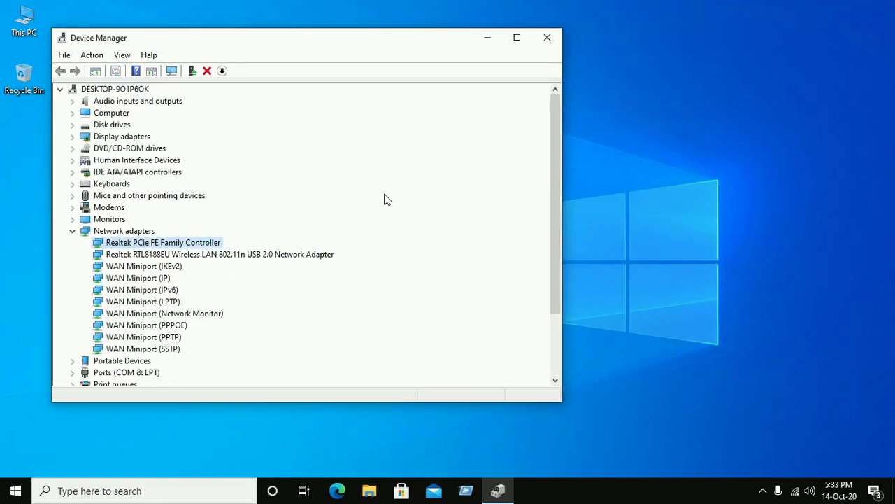
# Close Device Manager and launch gpedit.msc from Windows search
pyautogui.click(549, 39)
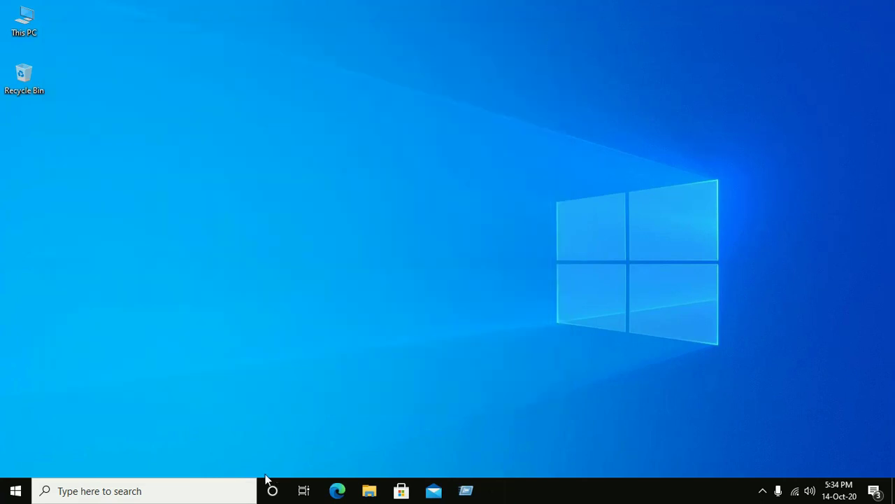
pyautogui.click(180, 496)
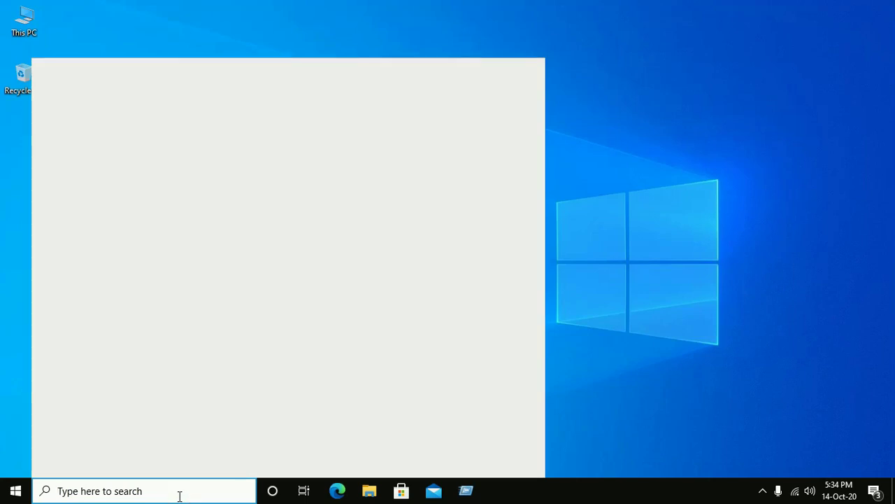
pyautogui.write('g')
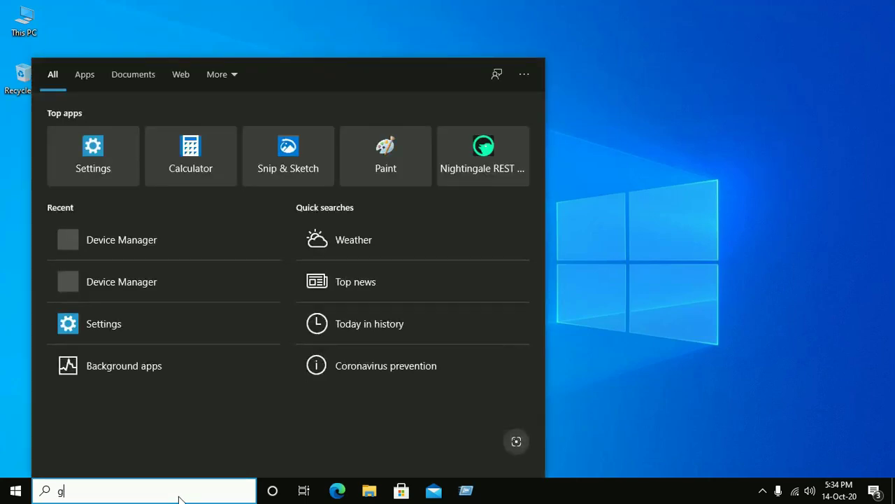
pyautogui.write('p')
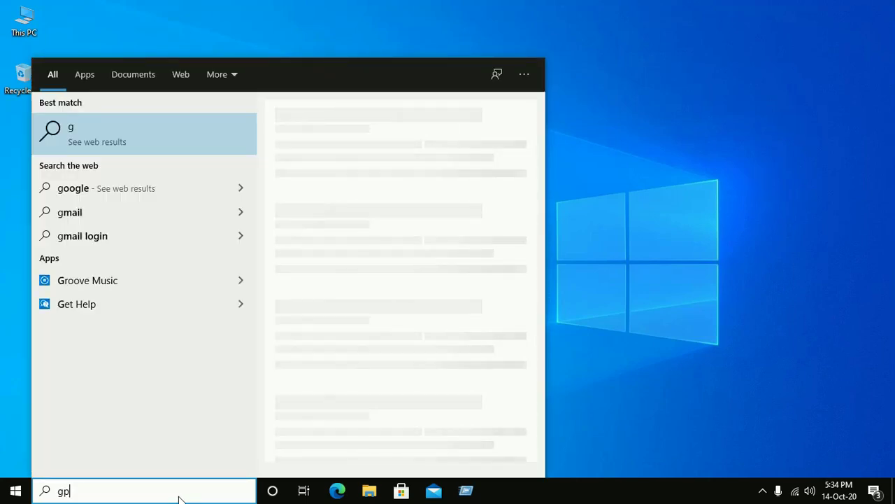
pyautogui.write('edit')
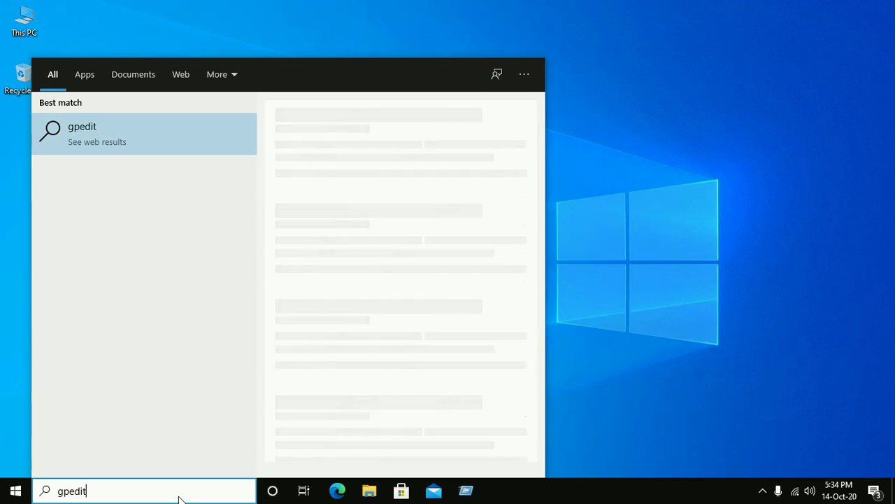
pyautogui.write('.msc')
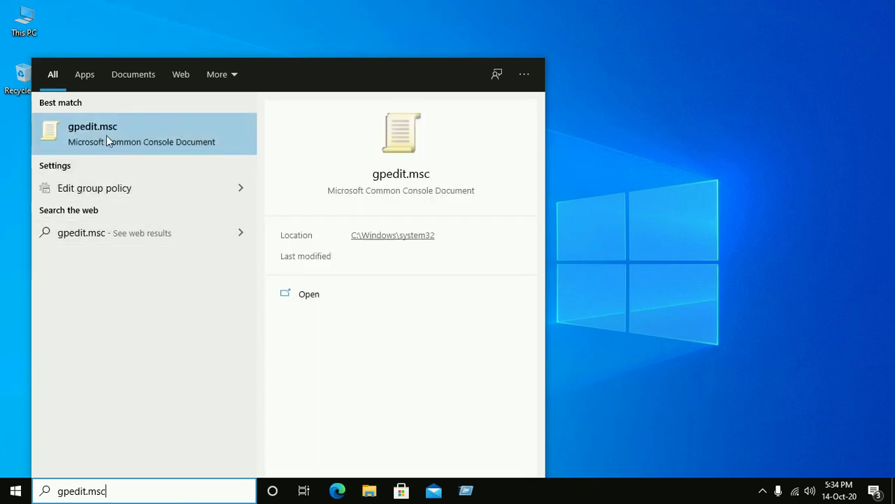
pyautogui.click(401, 145)
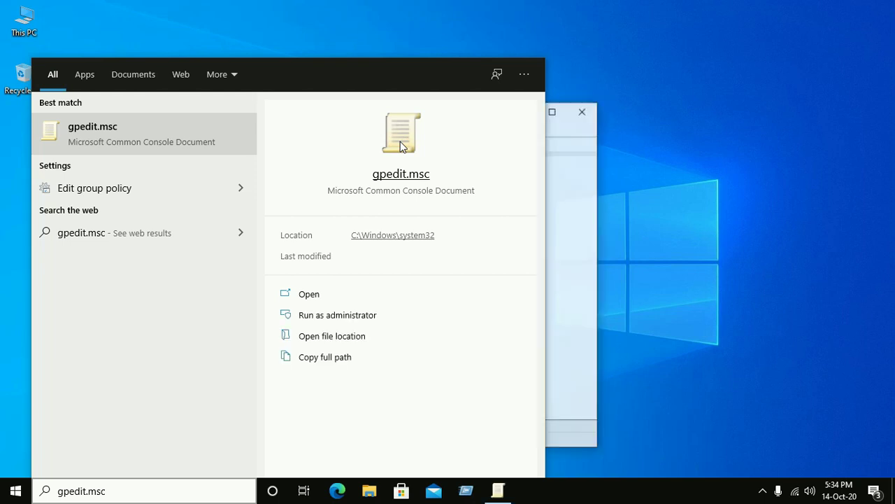
# Go to Administrative Templates > Network > QoS Packet Scheduler and open Limit reservable bandwidth
pyautogui.click(578, 143)
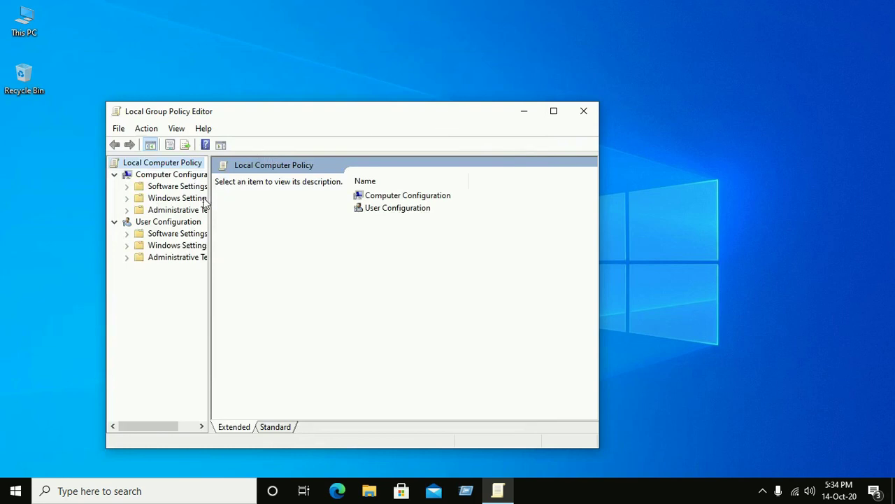
pyautogui.moveTo(210, 199); pyautogui.dragTo(293, 203)
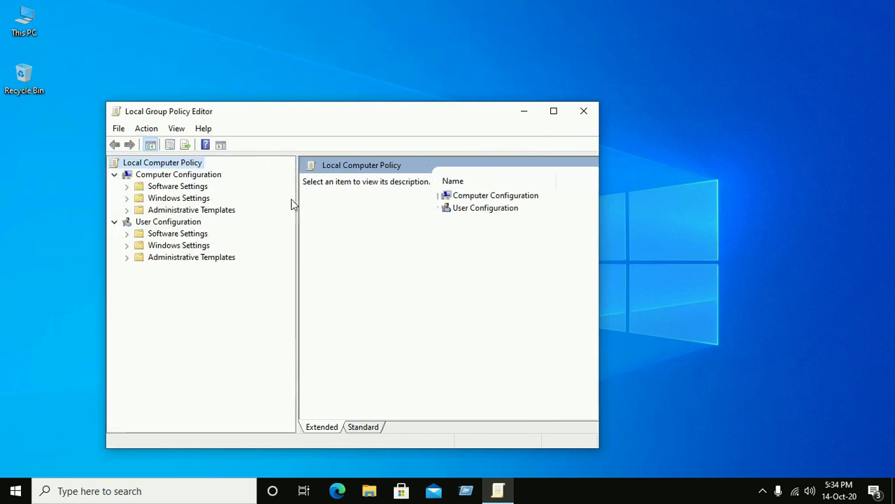
pyautogui.click(223, 212)
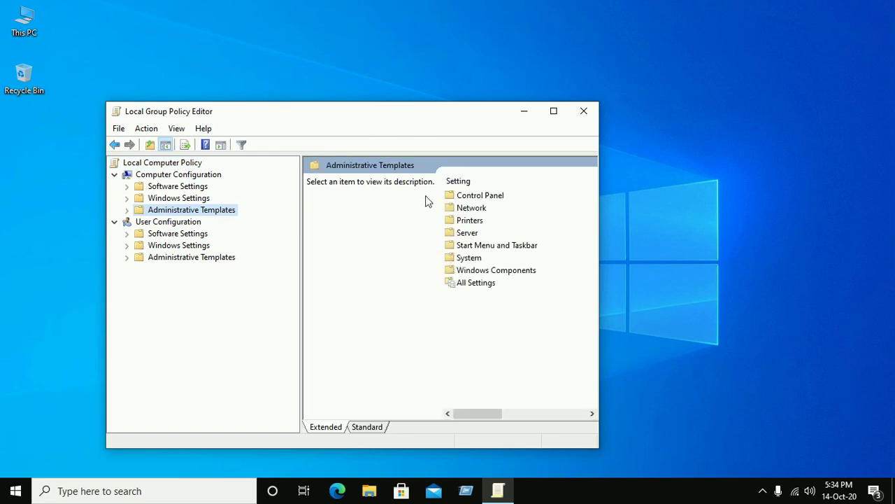
pyautogui.moveTo(412, 118); pyautogui.dragTo(387, 84)
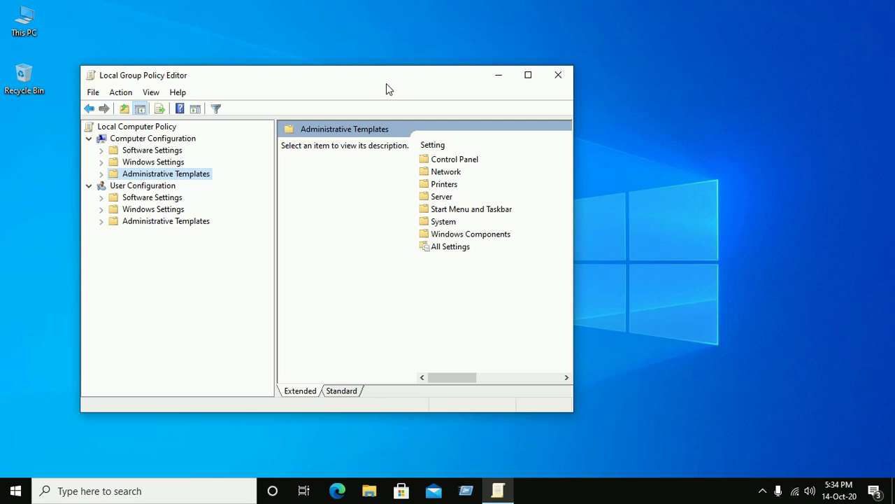
pyautogui.doubleClick(457, 173)
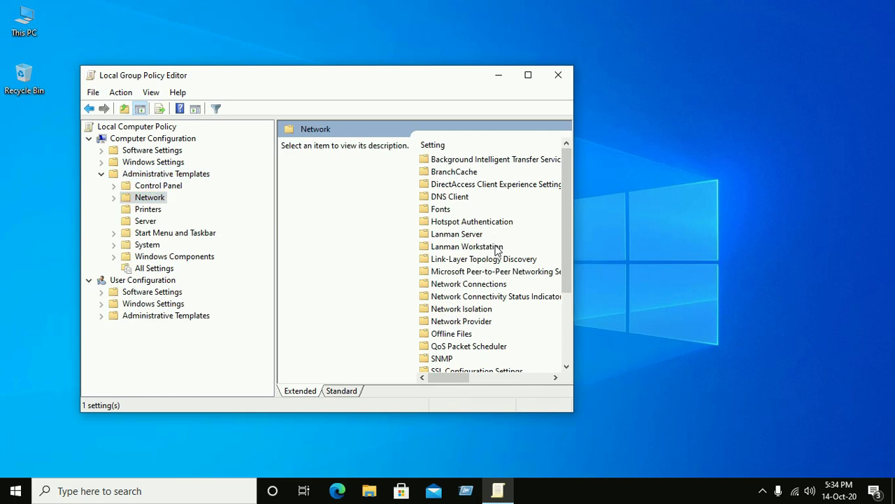
pyautogui.click(462, 349)
pyautogui.doubleClick(462, 350)
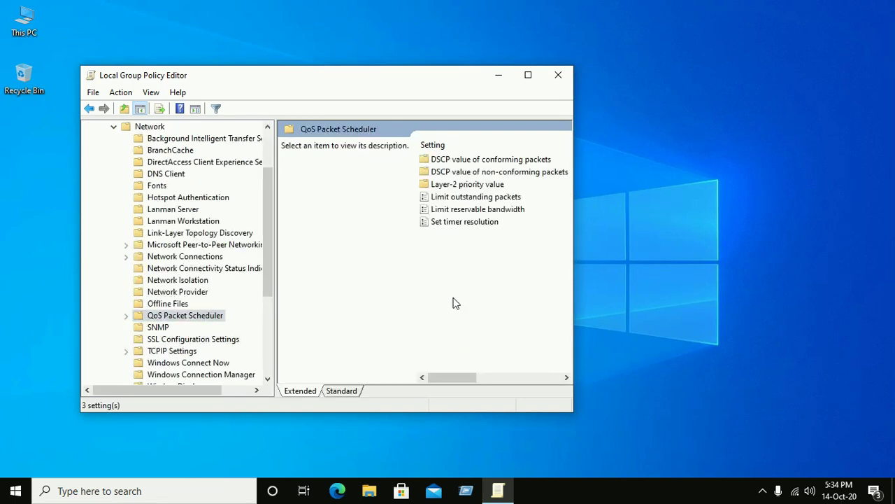
pyautogui.click(443, 209)
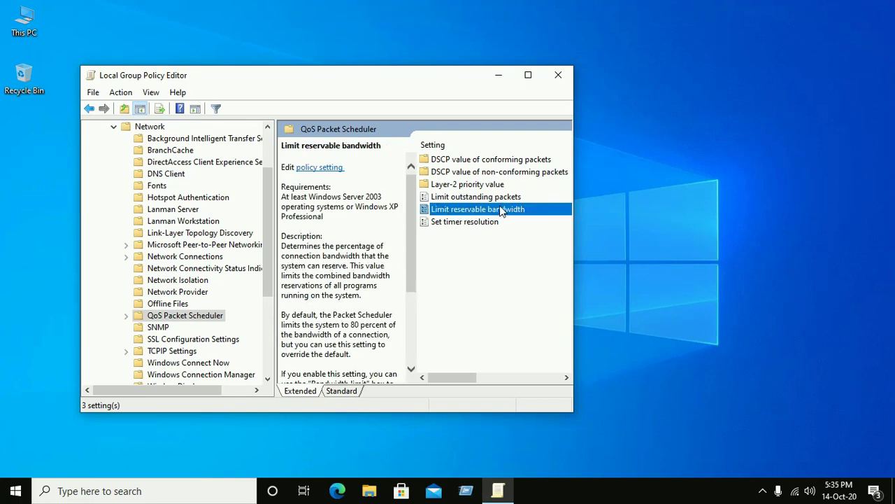
pyautogui.doubleClick(482, 208)
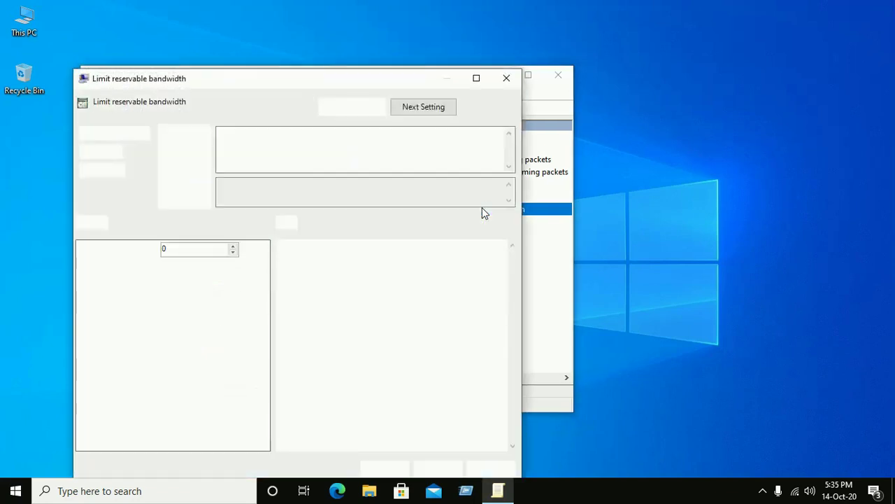
# Enable the policy, change Bandwidth limit from 80 to 0 percent, apply, and close the editor
pyautogui.moveTo(380, 86); pyautogui.dragTo(407, 17)
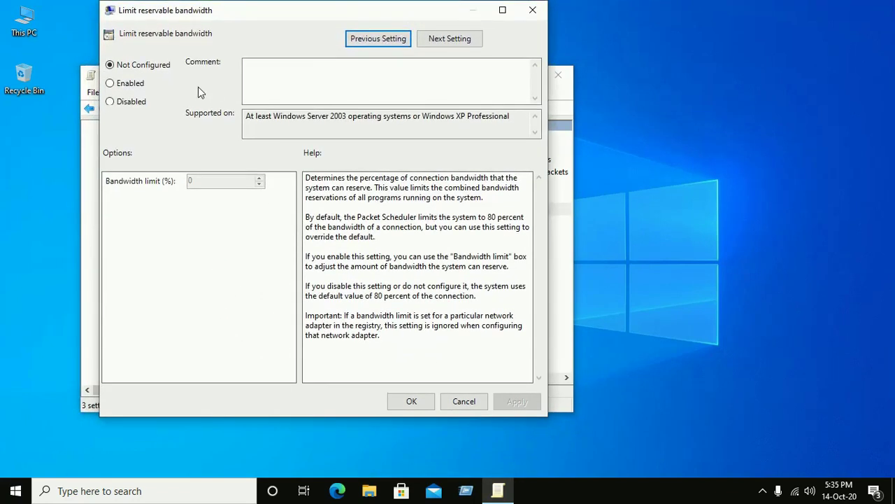
pyautogui.click(111, 83)
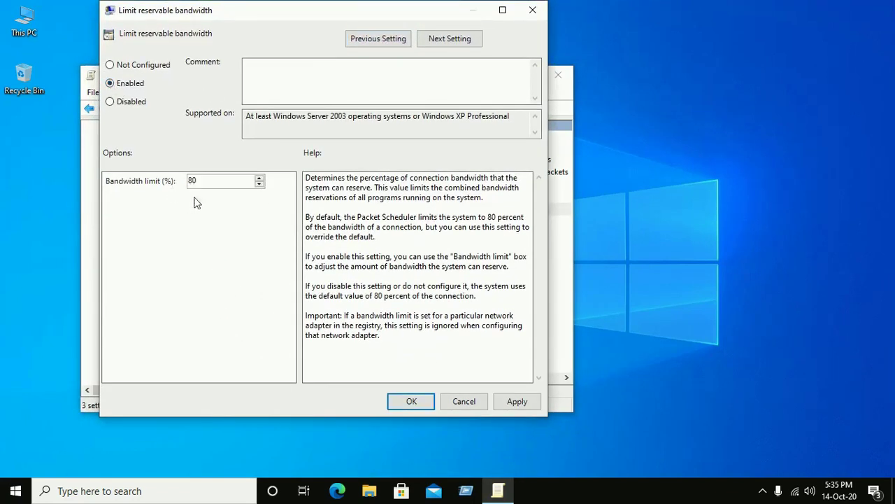
pyautogui.doubleClick(212, 183)
pyautogui.write('0')
pyautogui.click(515, 401)
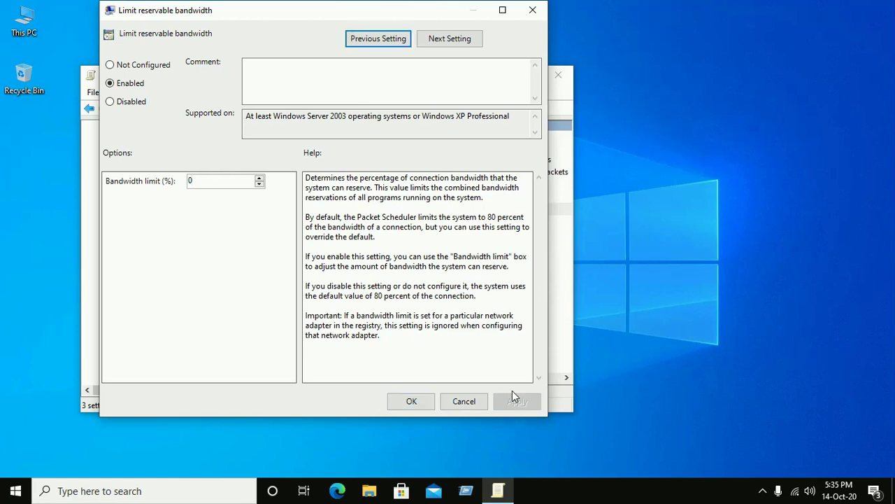
pyautogui.click(410, 401)
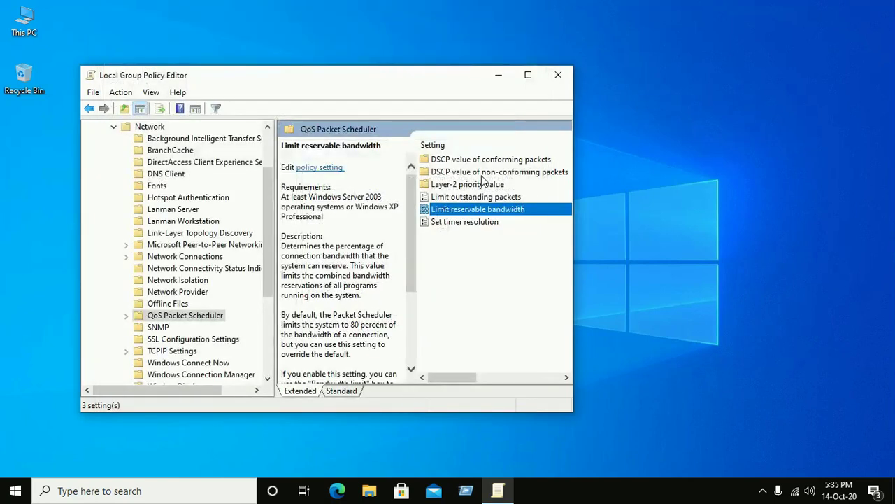
pyautogui.click(558, 75)
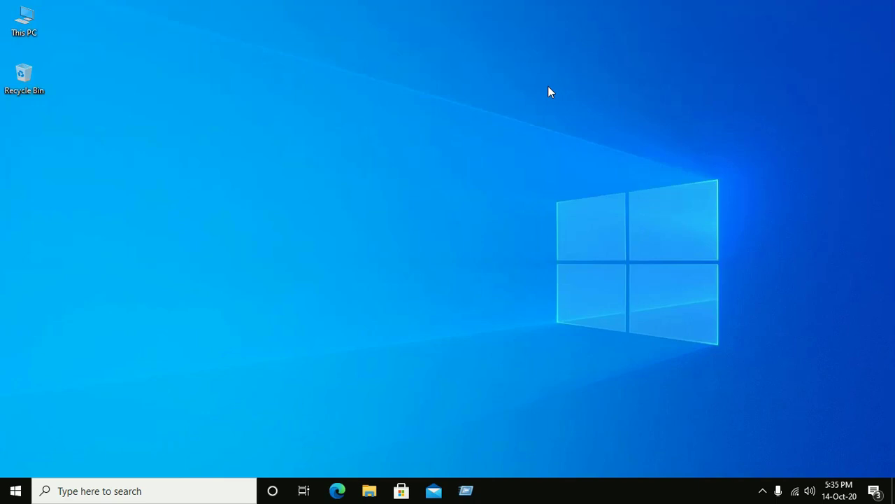
pyautogui.click(188, 489)
# Search 'backgroun', switch 'Let apps run in the background' Off, and close Settings
pyautogui.write('bac')
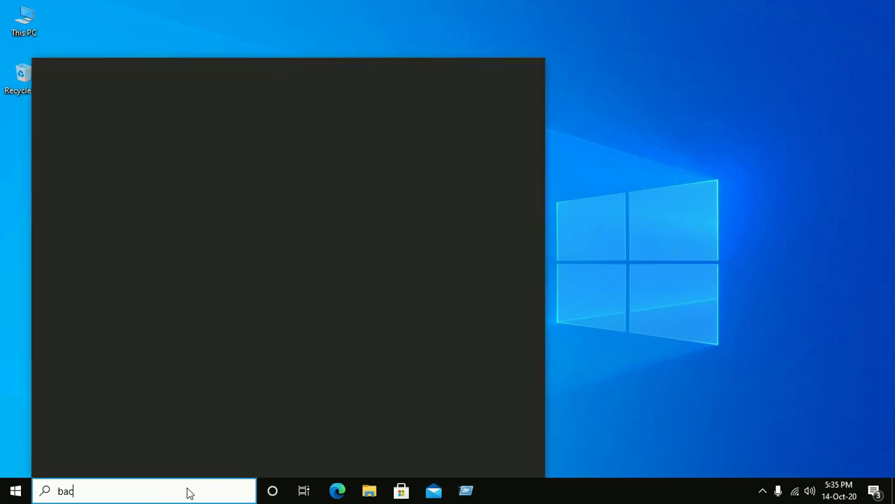
pyautogui.write('kgrou')
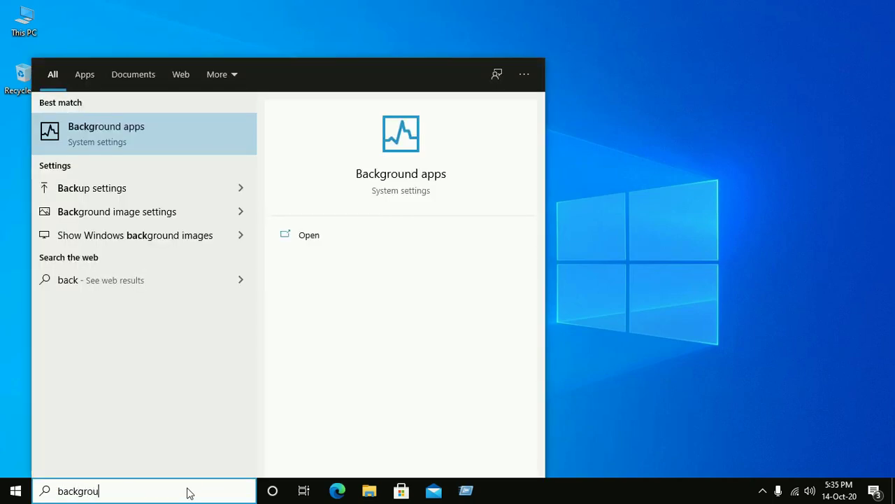
pyautogui.write('n')
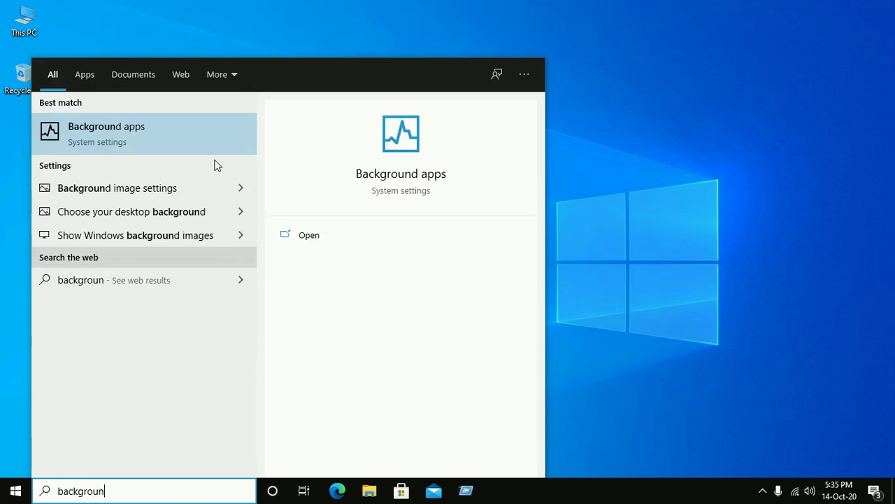
pyautogui.click(377, 179)
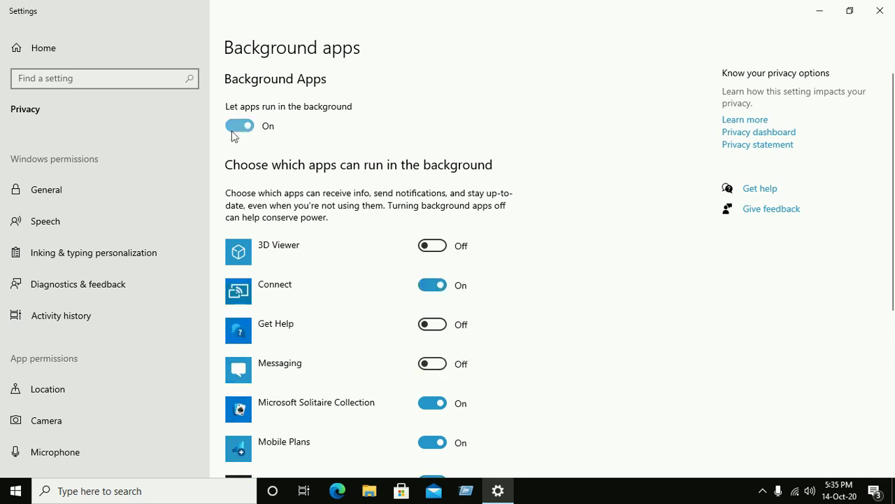
pyautogui.click(234, 129)
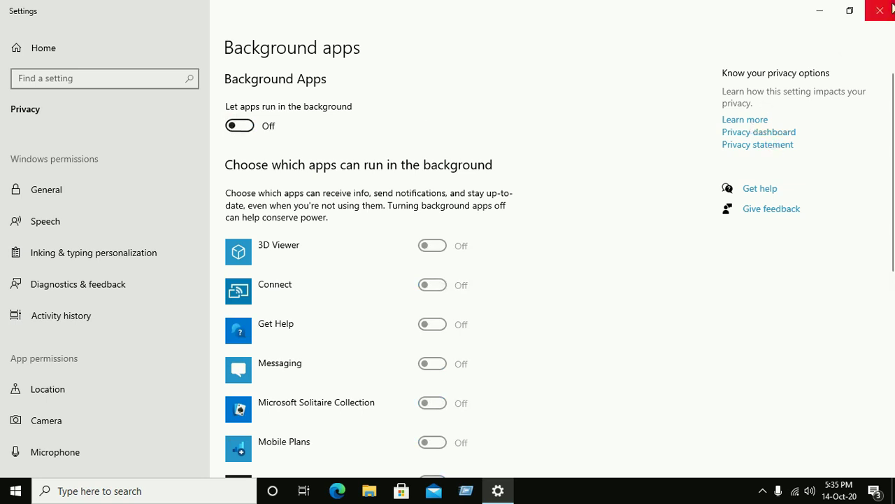
pyautogui.click(880, 11)
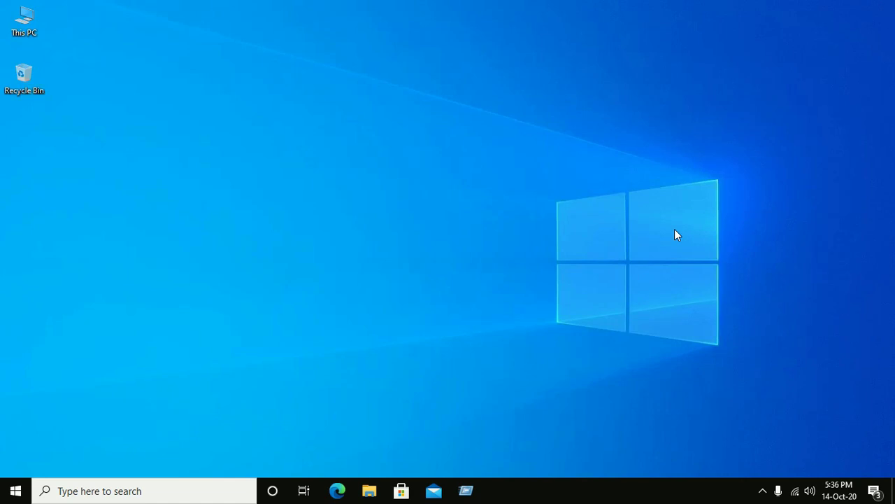
# Launch Settings by searching 'setting' and open the Network & Internet category
pyautogui.click(146, 491)
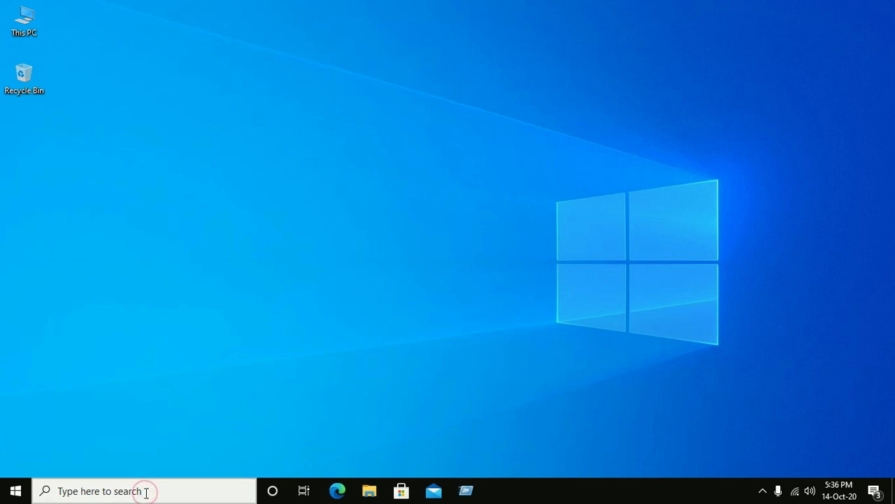
pyautogui.write('setting')
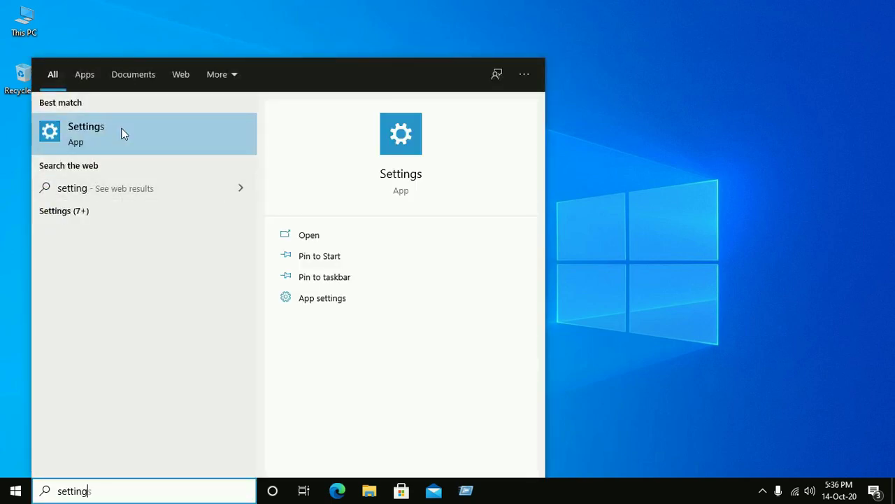
pyautogui.click(121, 131)
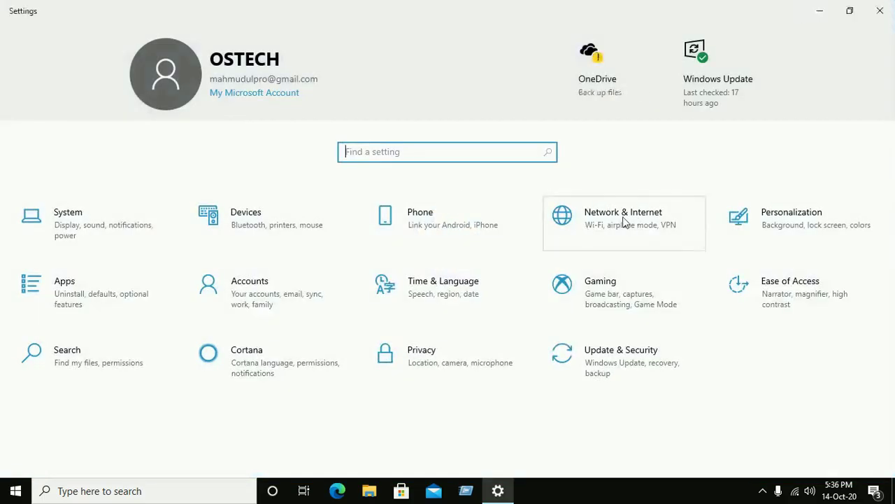
pyautogui.click(626, 229)
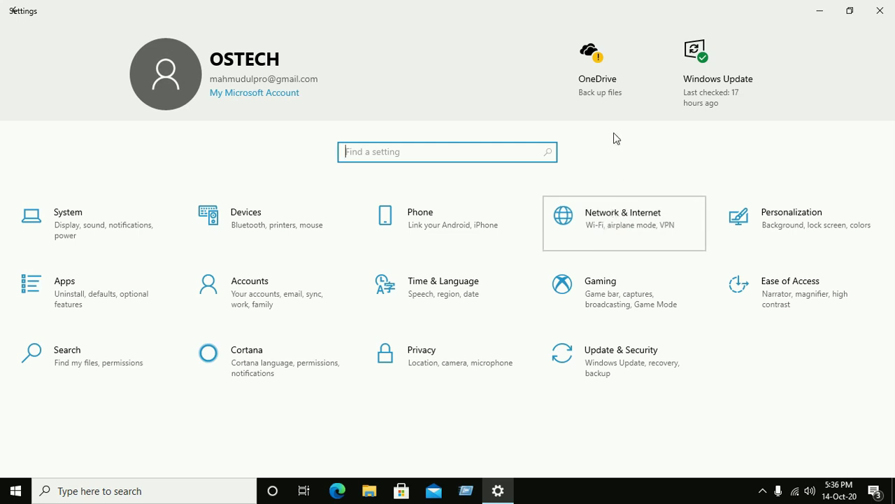
pyautogui.click(624, 222)
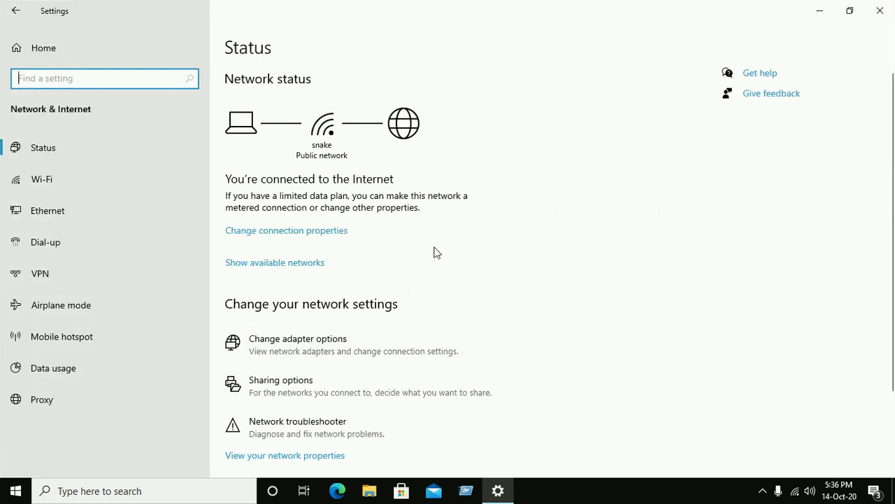
# Open Change adapter options from the Wi-Fi page and right-click the Wi-Fi adapter
pyautogui.click(45, 214)
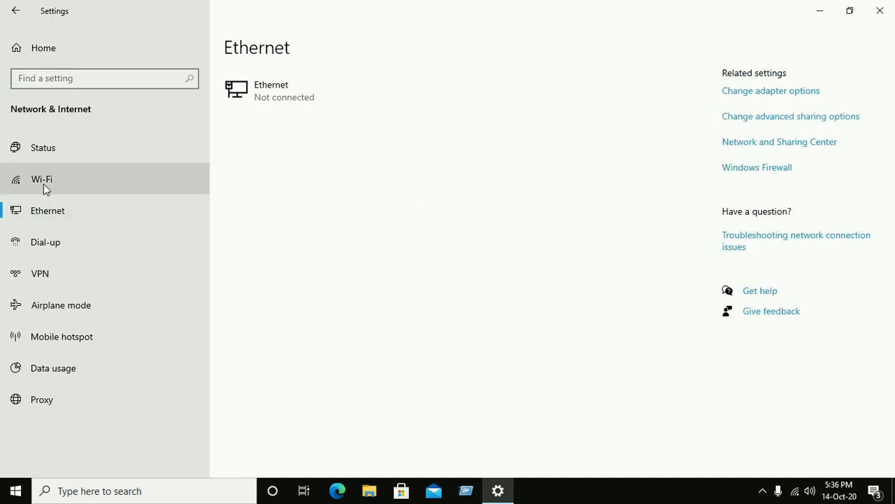
pyautogui.click(43, 184)
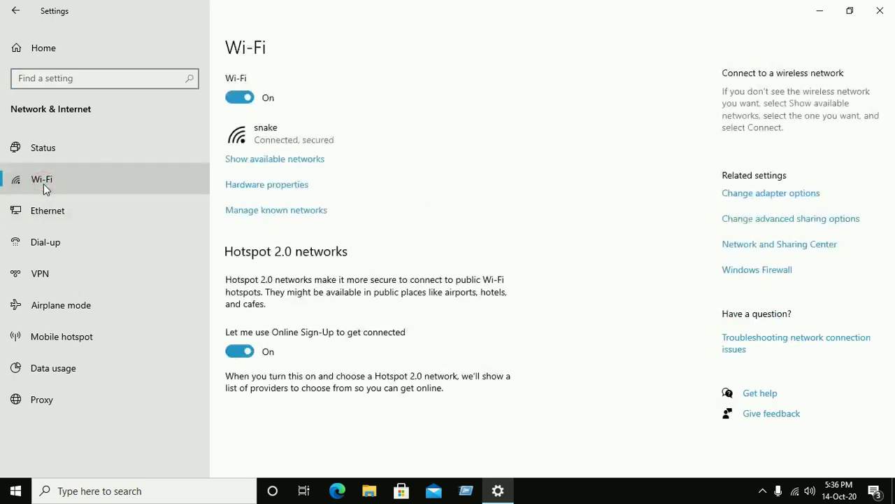
pyautogui.click(762, 199)
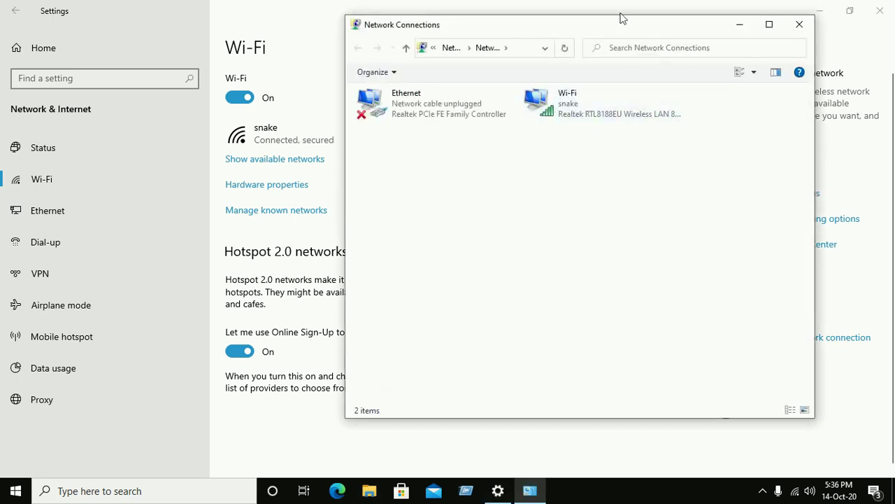
pyautogui.moveTo(618, 20); pyautogui.dragTo(603, 49)
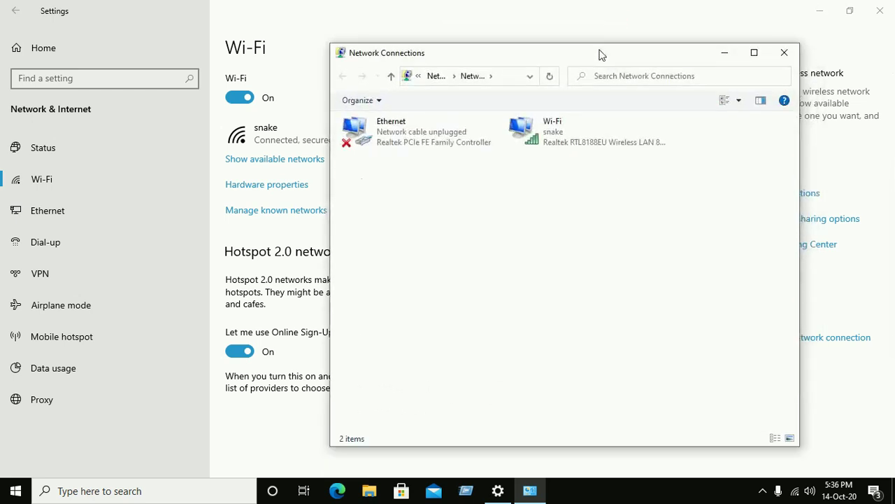
pyautogui.click(560, 134)
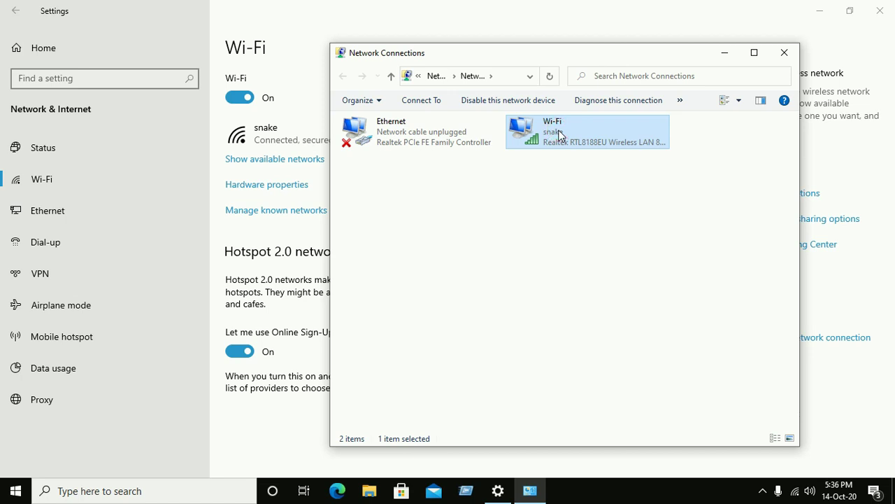
pyautogui.rightClick(558, 144)
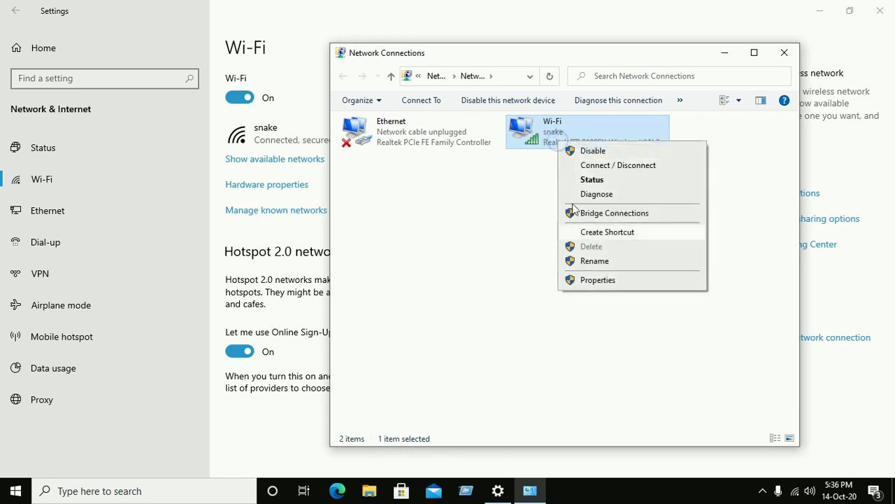
# Open the Wi-Fi adapter's Internet Protocol Version 4 (TCP/IPv4) properties
pyautogui.click(605, 280)
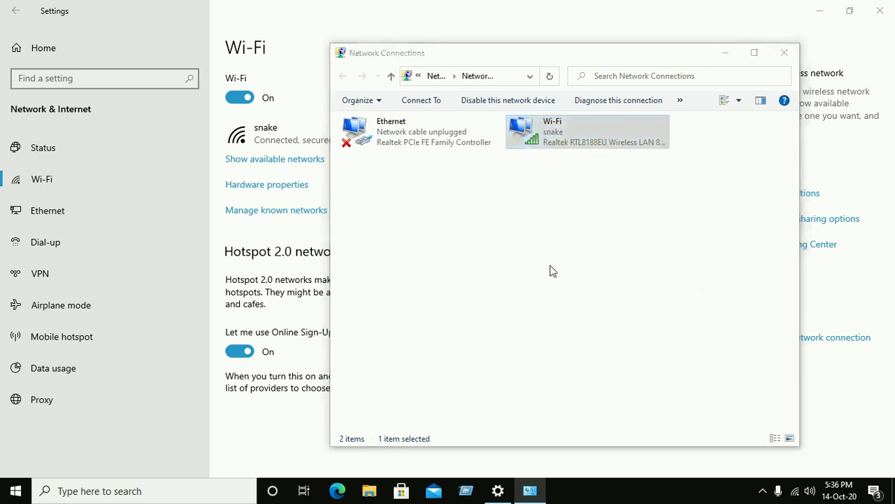
pyautogui.moveTo(469, 113); pyautogui.dragTo(466, 70)
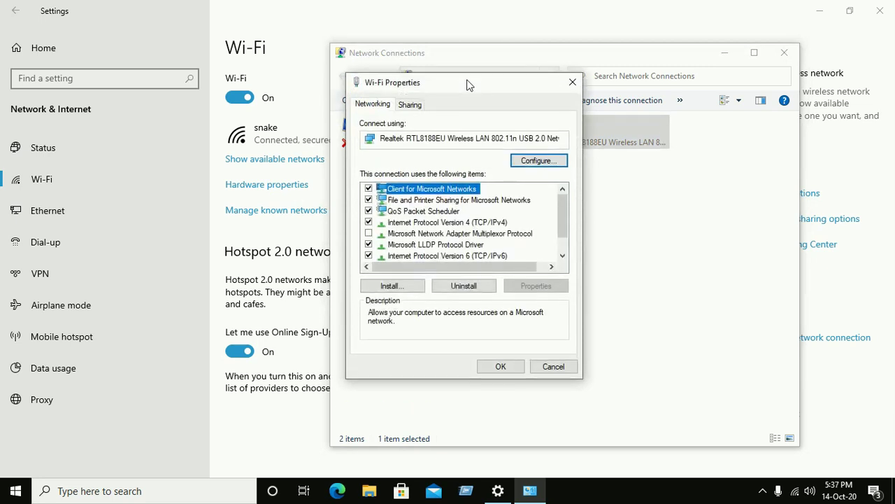
pyautogui.click(413, 208)
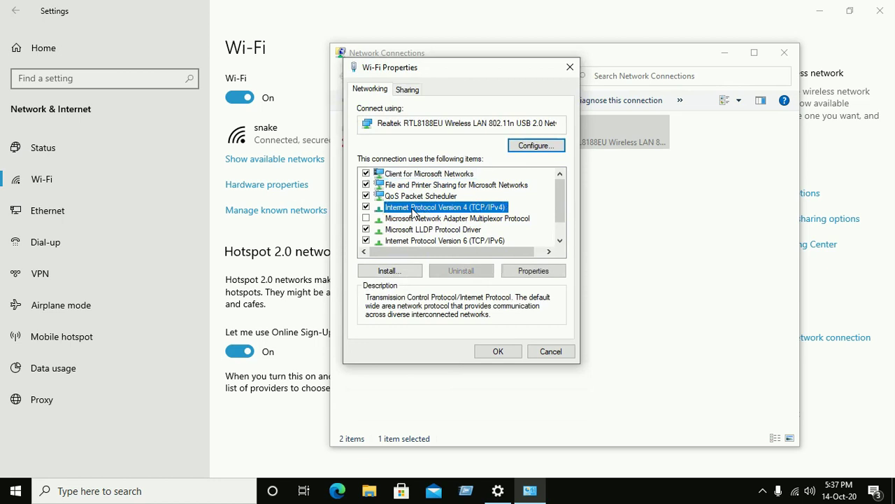
pyautogui.click(539, 271)
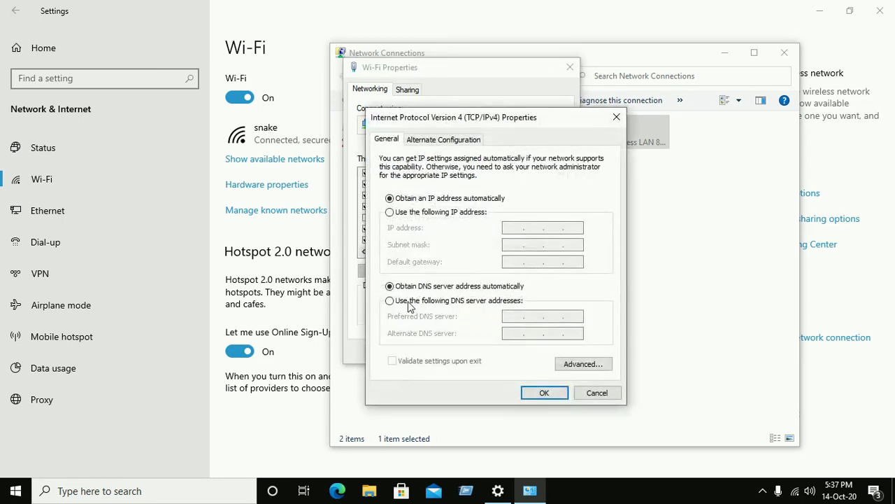
# Enter DNS servers 8.8.8.8 preferred and 8.8.4.4 alternate, correcting the mistyped entry, and save them with OK
pyautogui.click(412, 302)
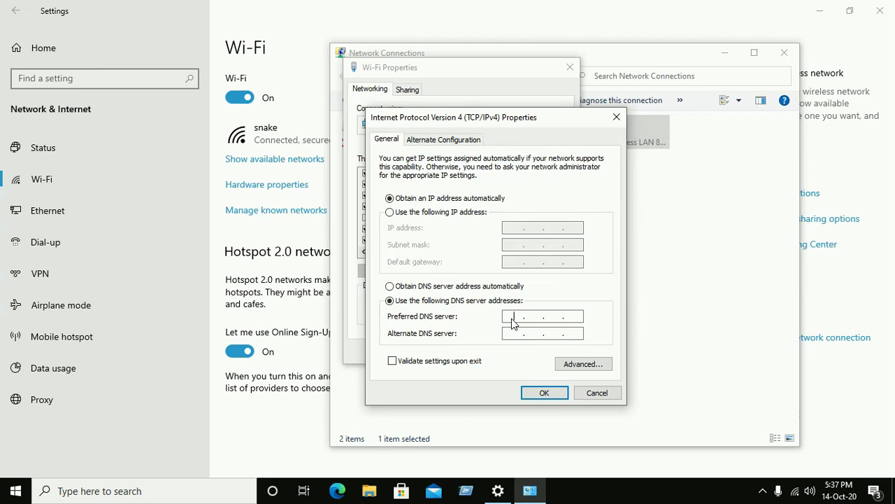
pyautogui.write('888')
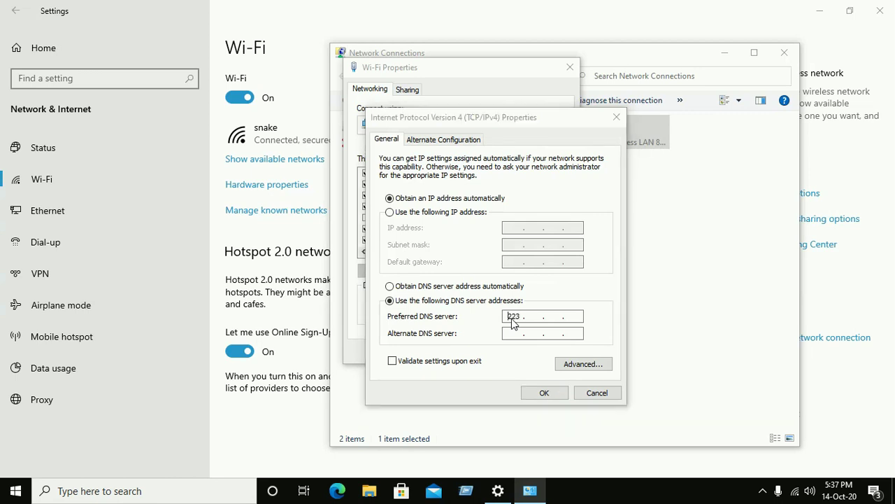
pyautogui.click(578, 220)
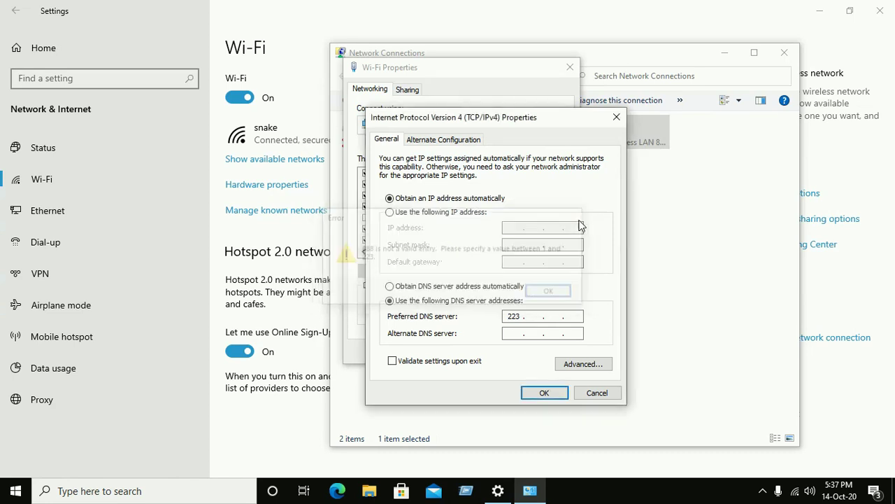
pyautogui.doubleClick(509, 317)
pyautogui.write('8')
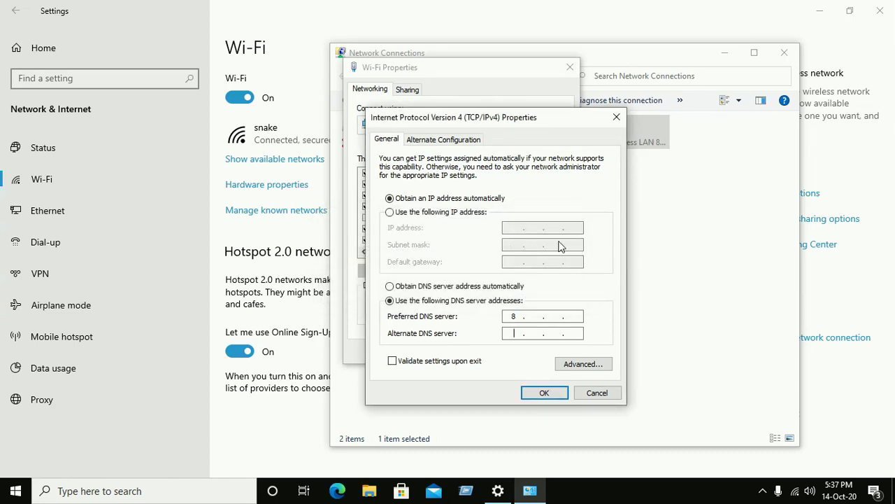
pyautogui.click(532, 317)
pyautogui.write('88')
pyautogui.write('8')
pyautogui.write('8.8')
pyautogui.write('4.4')
pyautogui.click(545, 392)
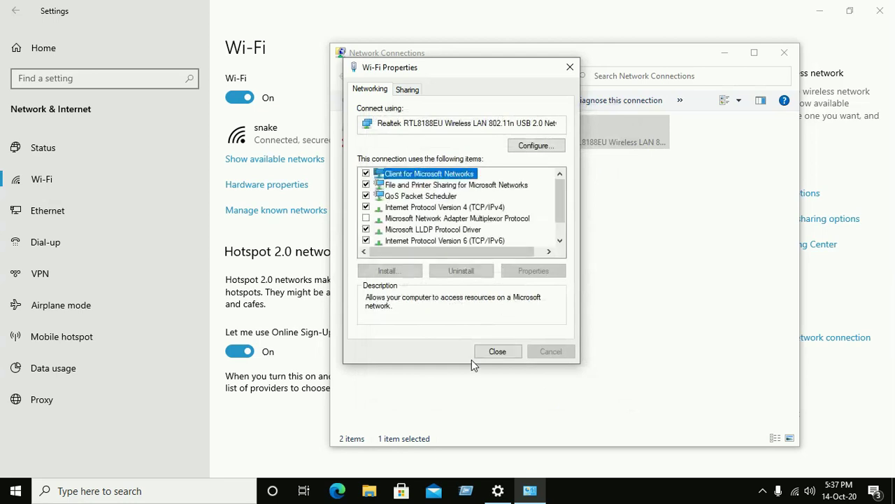
pyautogui.click(510, 356)
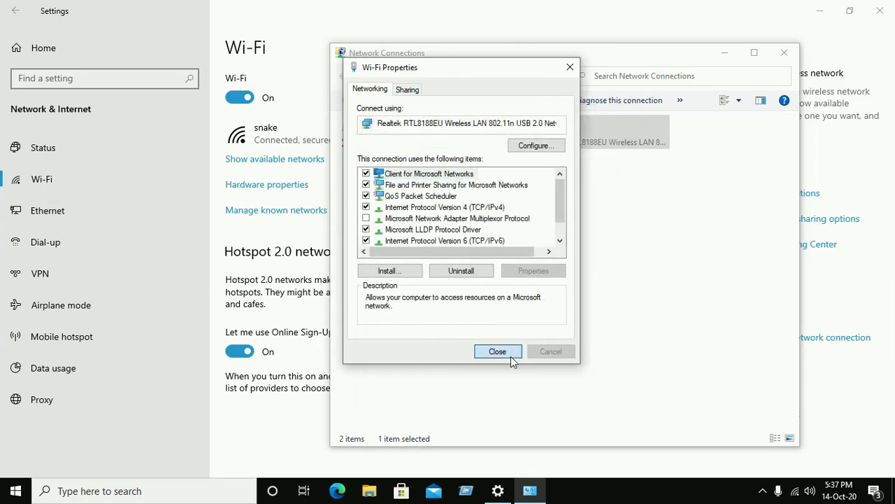
# Close Wi-Fi Properties, view the Ethernet adapter's details in Settings, then return to the Ethernet page
pyautogui.click(511, 356)
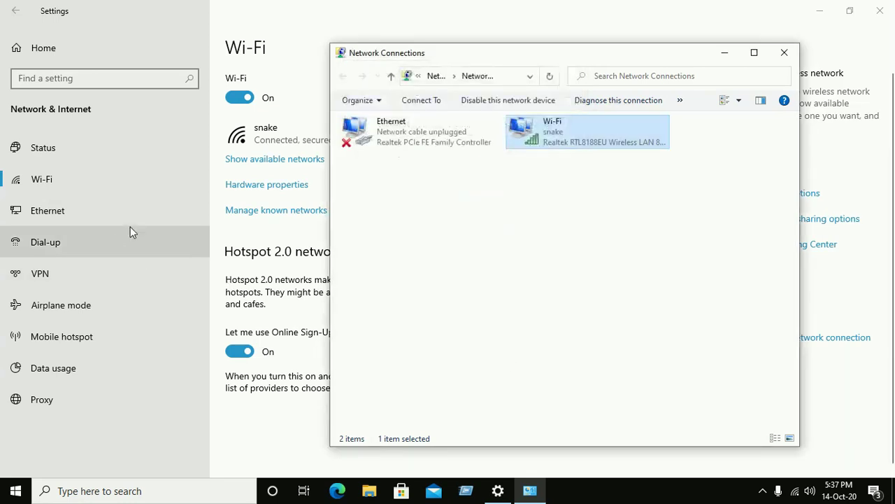
pyautogui.click(68, 207)
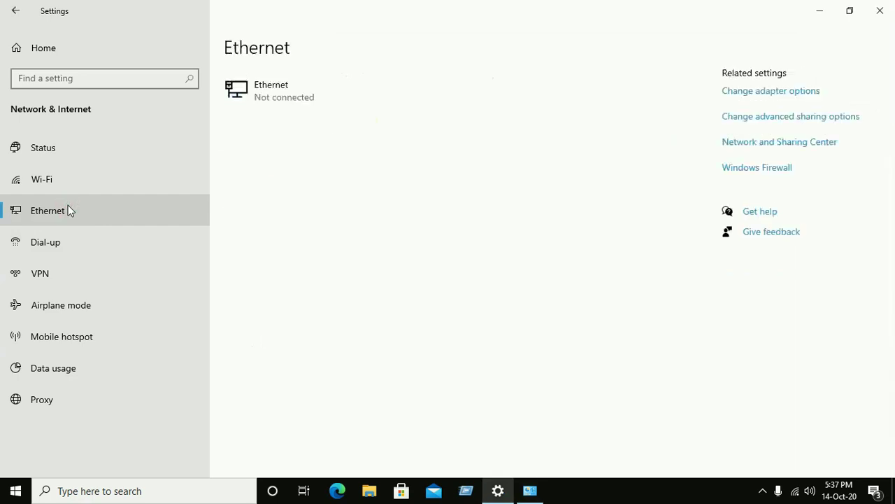
pyautogui.click(283, 96)
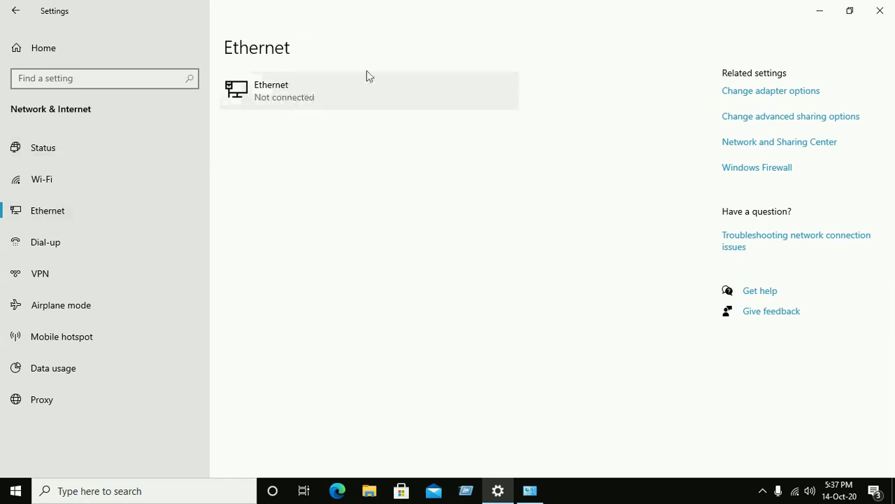
pyautogui.click(307, 89)
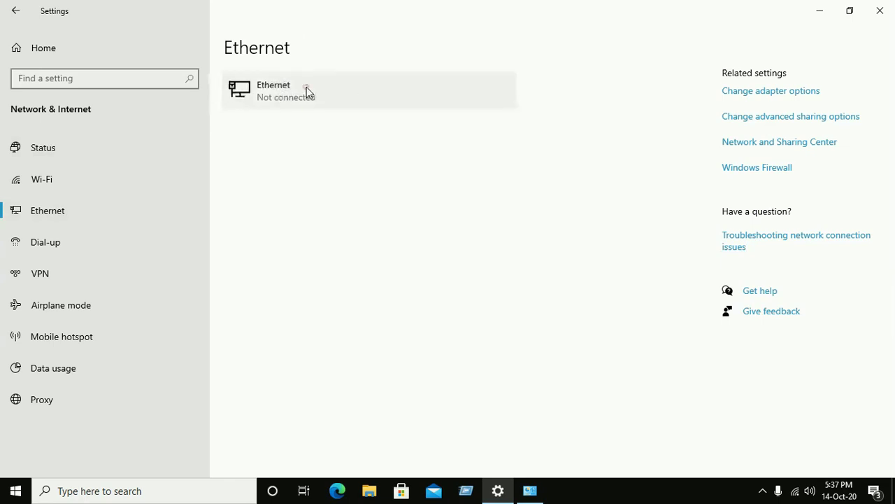
pyautogui.click(14, 12)
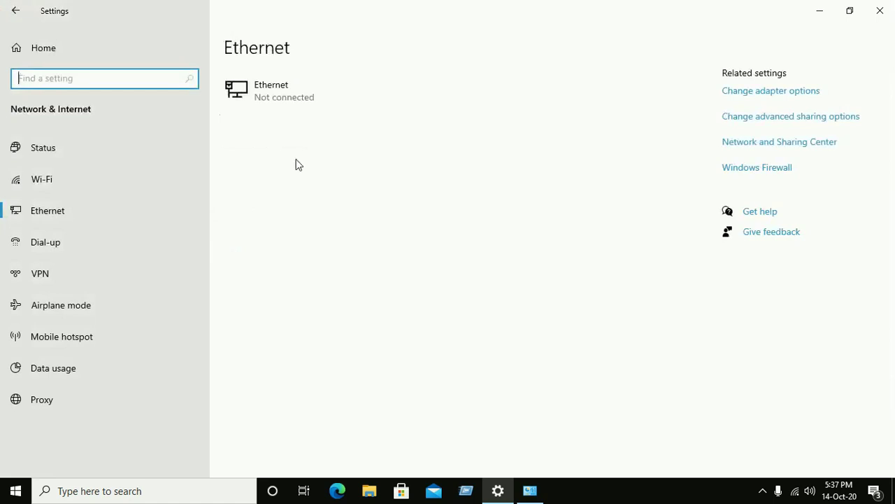
pyautogui.click(665, 9)
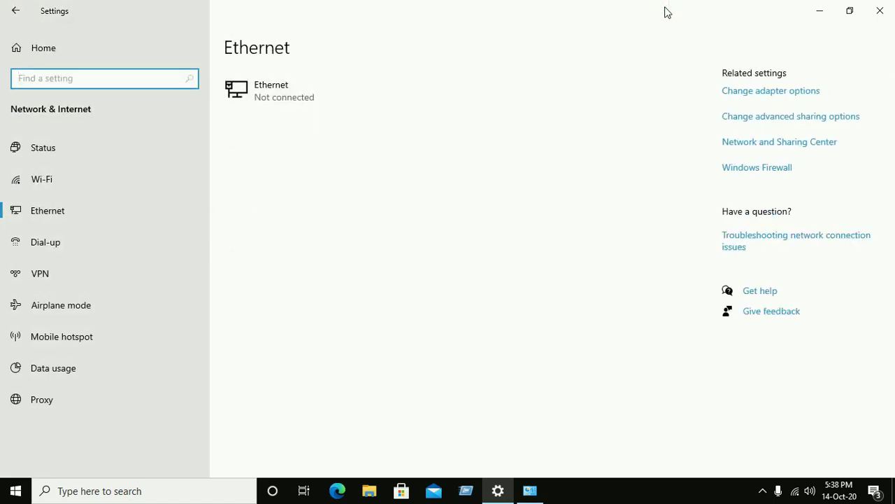